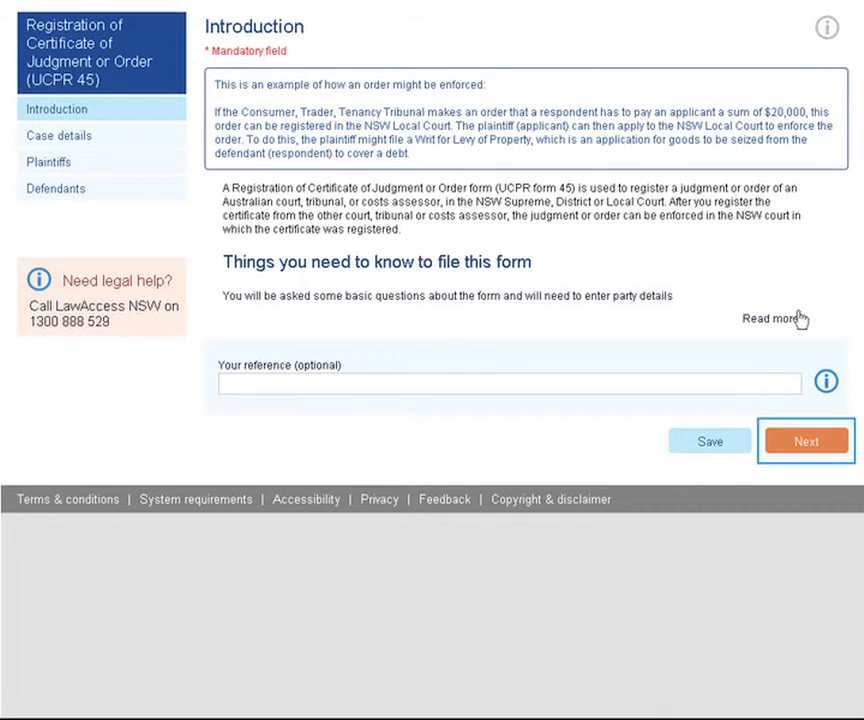
- Move from the UCPR 45 form's Introduction page on to Case details
{"action": "left_click", "coordinate": [800, 440]}
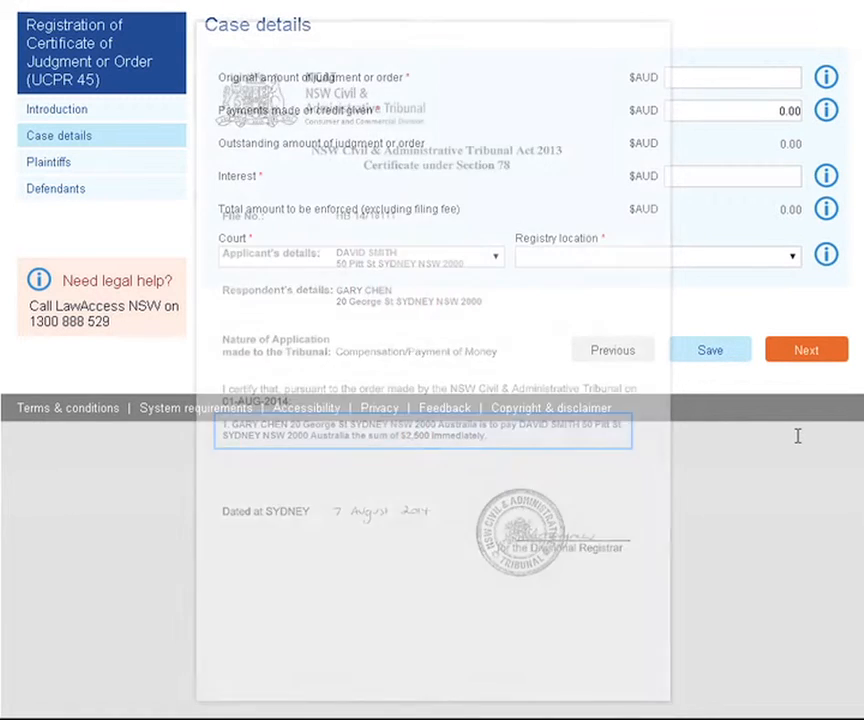
- Enter judgment amount 2500, payments made 1600 and interest 0
{"action": "left_click", "coordinate": [740, 77]}
{"action": "type", "text": "2500"}
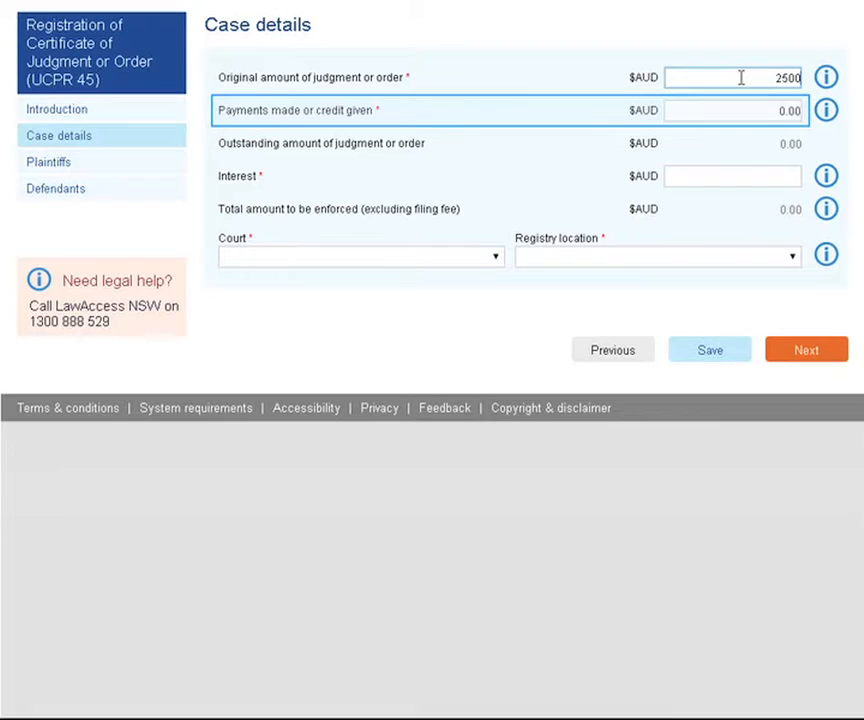
{"action": "left_click", "coordinate": [747, 112]}
{"action": "type", "text": "1600"}
{"action": "key", "text": "Tab"}
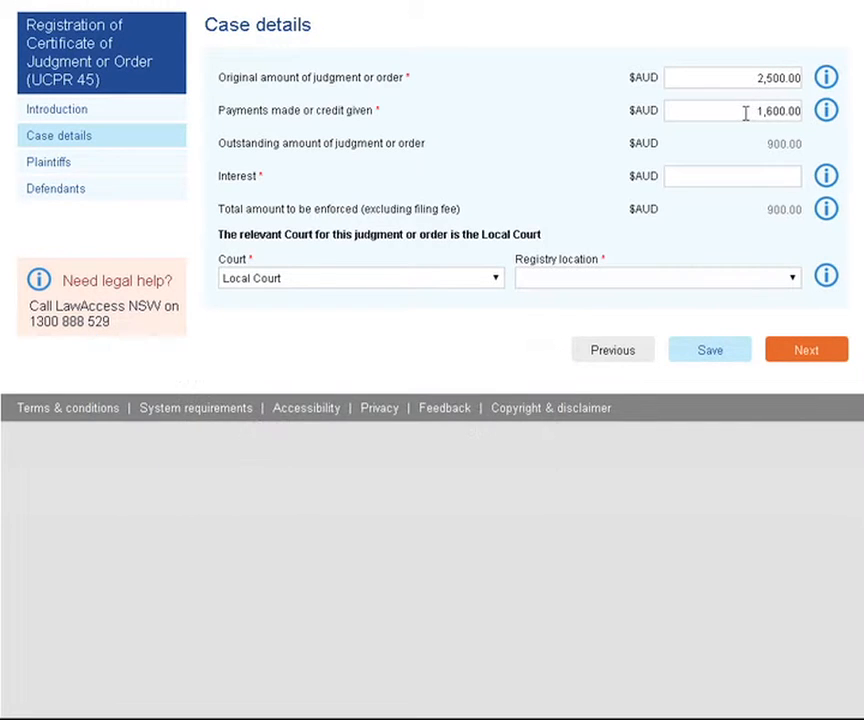
{"action": "left_click", "coordinate": [785, 176]}
{"action": "type", "text": "0"}
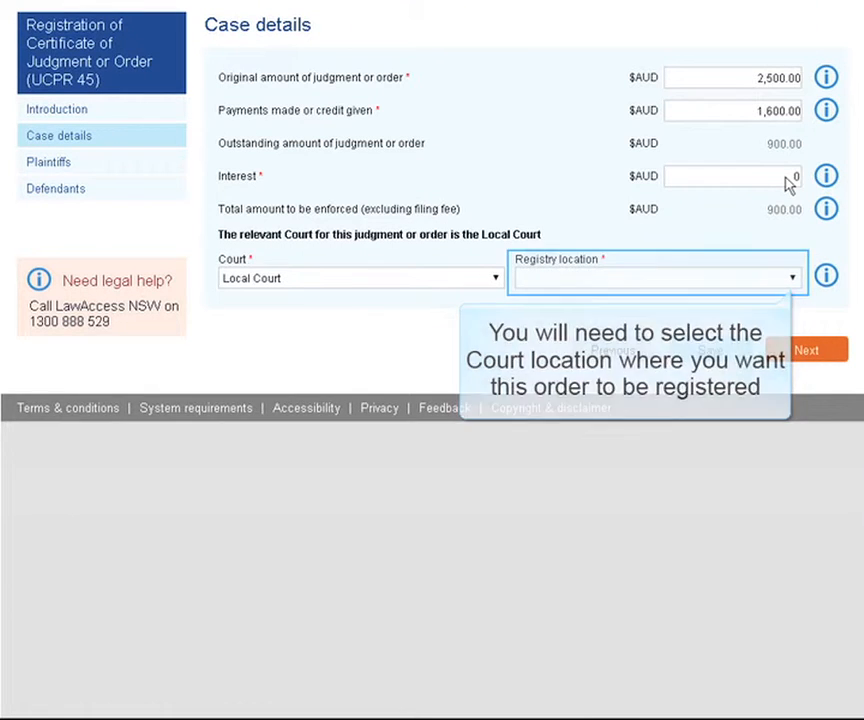
- Choose Sydney as the registry location and continue to the Plaintiffs step
{"action": "left_click", "coordinate": [793, 281]}
{"action": "left_click_drag", "start_coordinate": [795, 318], "coordinate": [803, 487]}
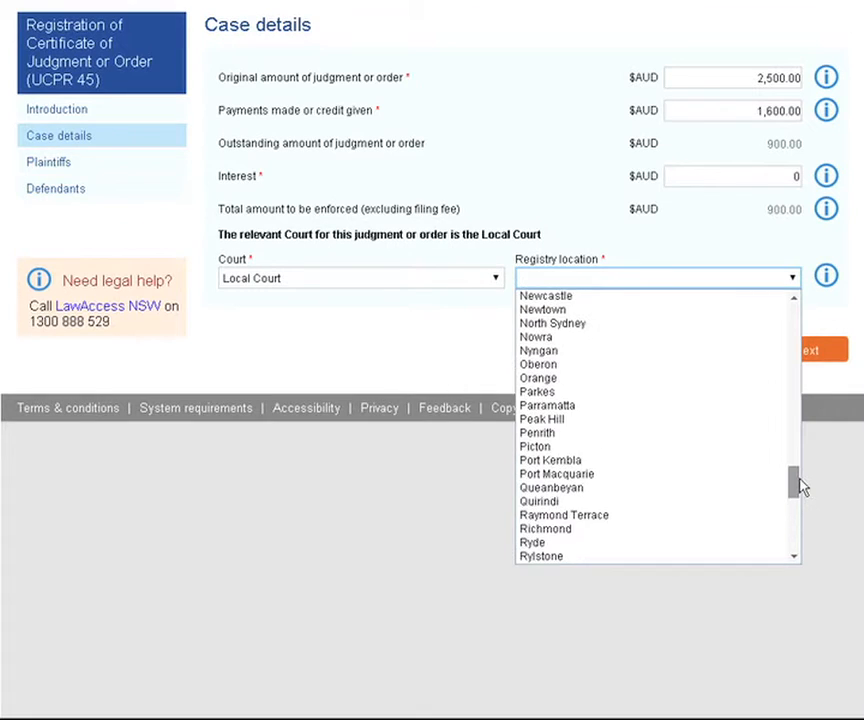
{"action": "type", "text": "sy"}
{"action": "left_click", "coordinate": [548, 411]}
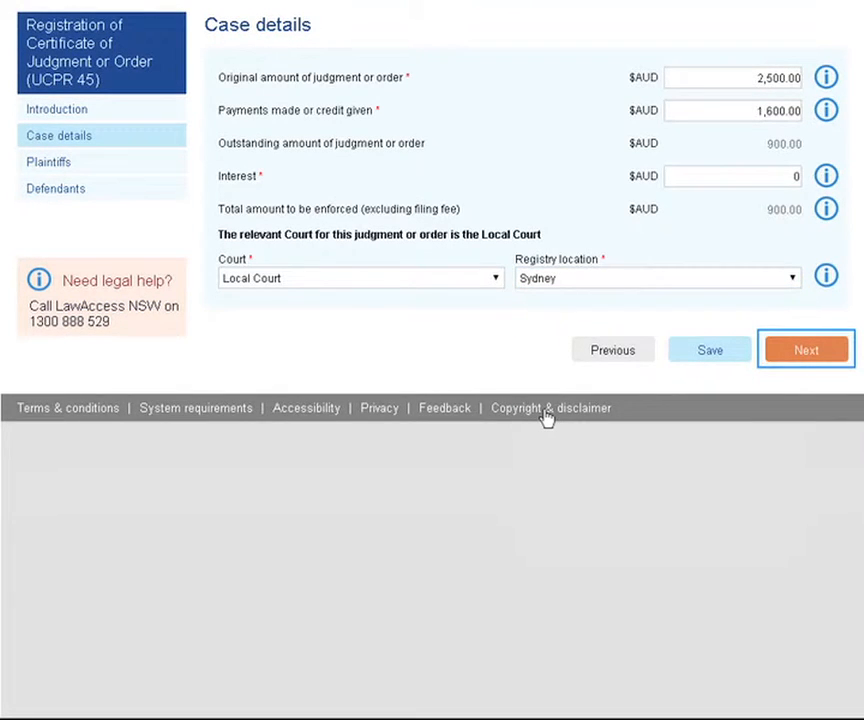
{"action": "left_click", "coordinate": [804, 352]}
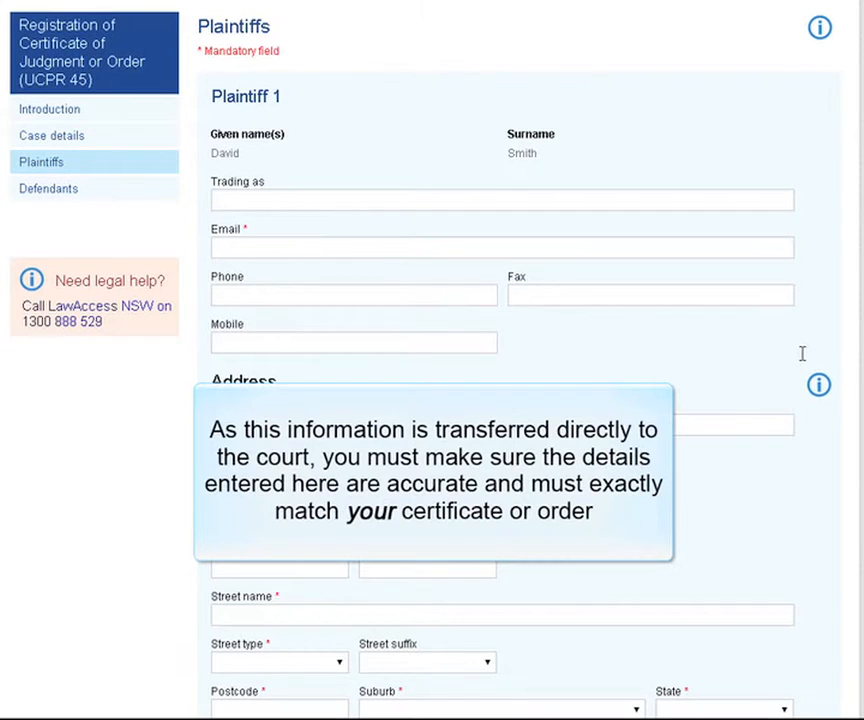
- Fill in the plaintiff's e-mail address, street number, street name and Street type
{"action": "left_click", "coordinate": [357, 249]}
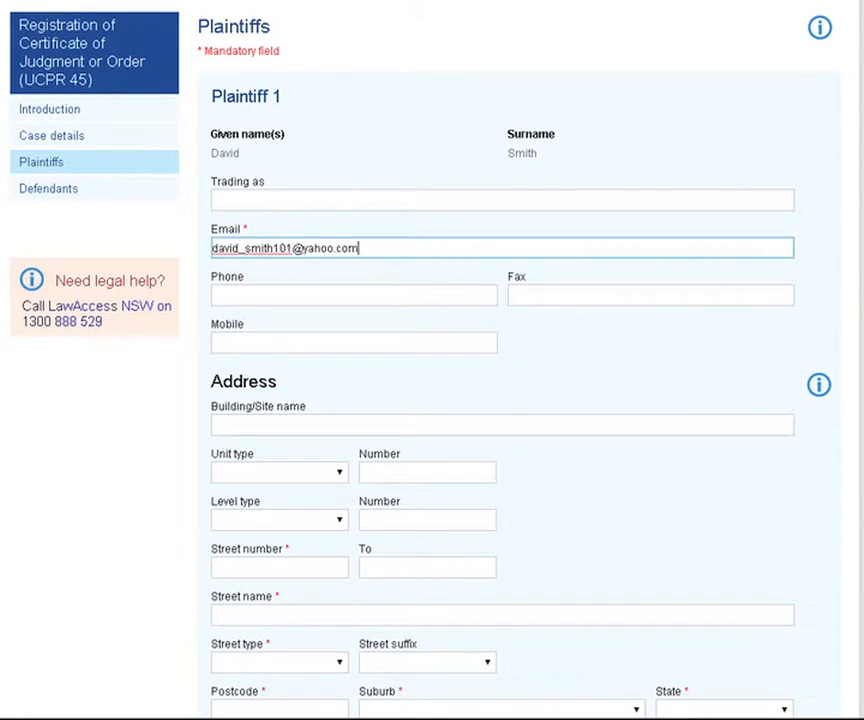
{"action": "scroll", "coordinate": [651, 380], "scroll_direction": "down", "scroll_amount": 3}
{"action": "left_click", "coordinate": [298, 313]}
{"action": "left_click", "coordinate": [311, 356]}
{"action": "left_click", "coordinate": [337, 410]}
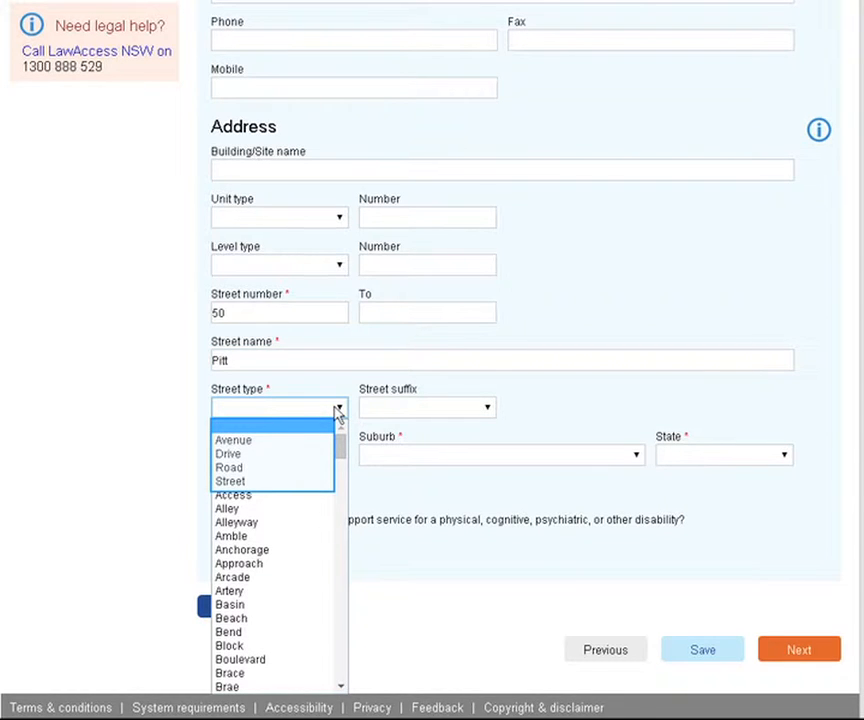
{"action": "left_click", "coordinate": [234, 480]}
- Set postcode 2000 and suburb SYDNEY, answer No to support services, and continue
{"action": "left_click", "coordinate": [258, 458]}
{"action": "type", "text": "2000"}
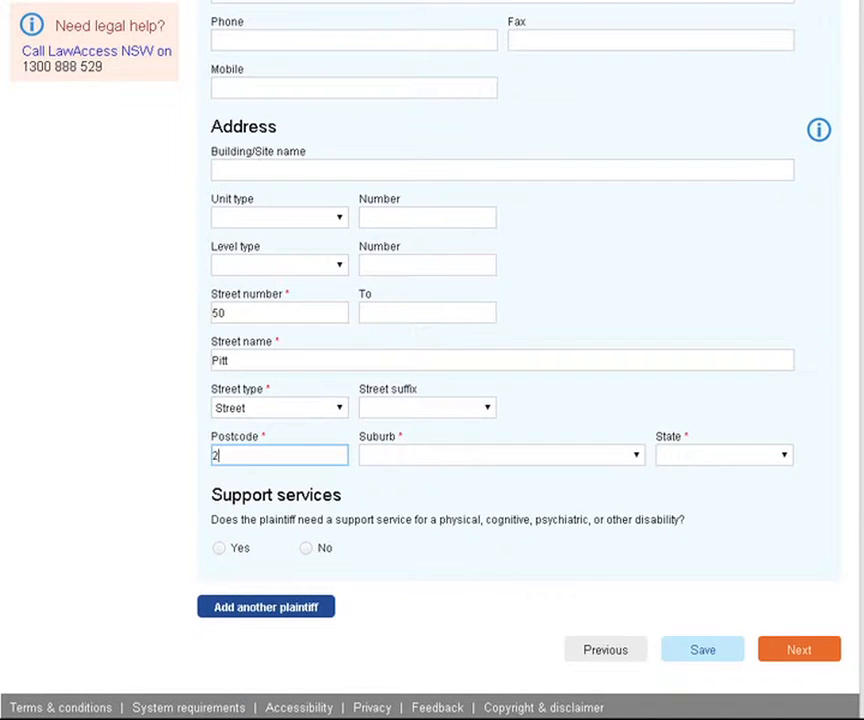
{"action": "left_click", "coordinate": [637, 458]}
{"action": "left_click", "coordinate": [430, 556]}
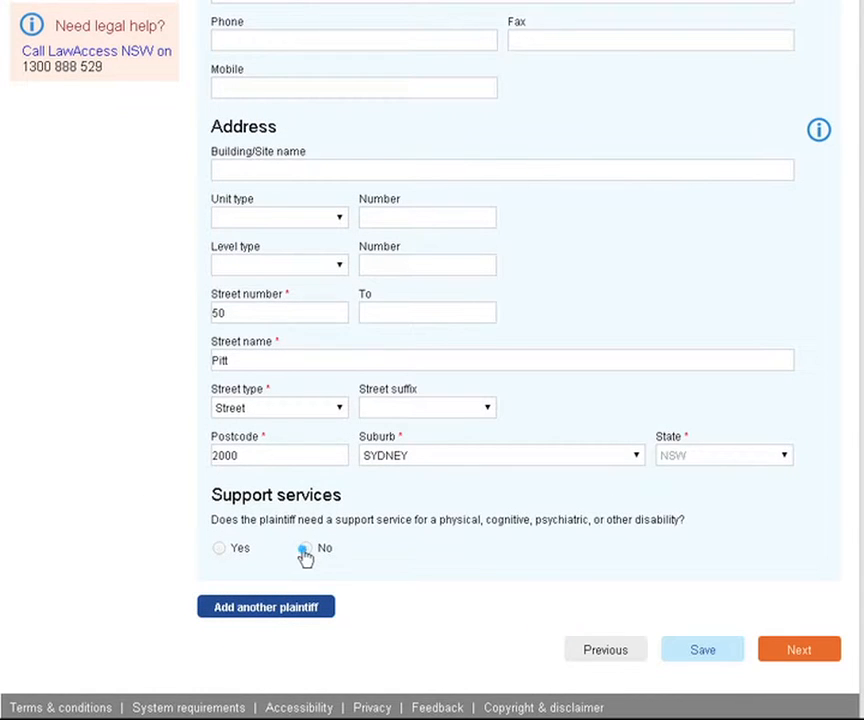
{"action": "left_click", "coordinate": [303, 551]}
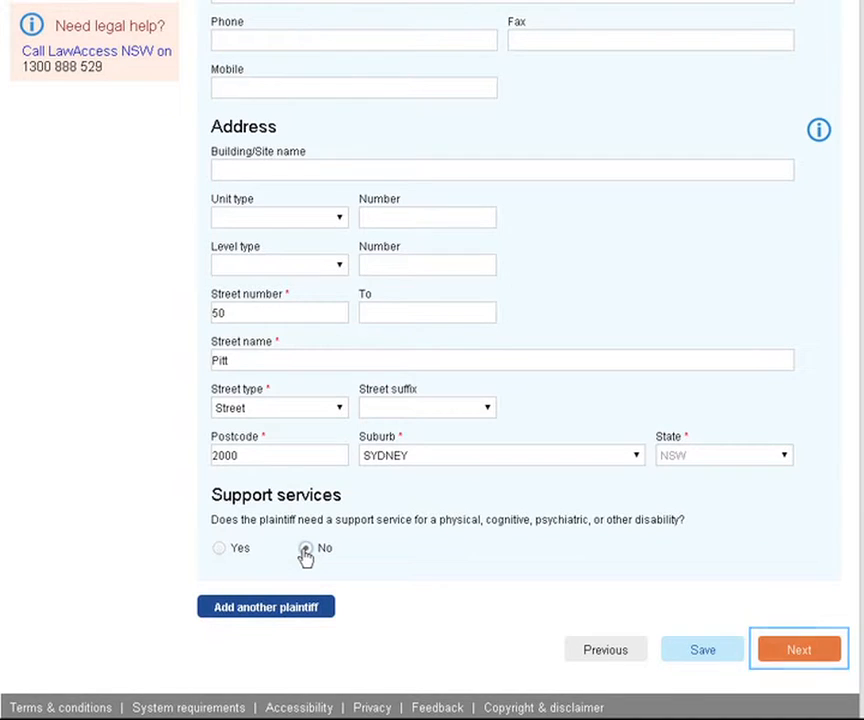
{"action": "left_click", "coordinate": [799, 649]}
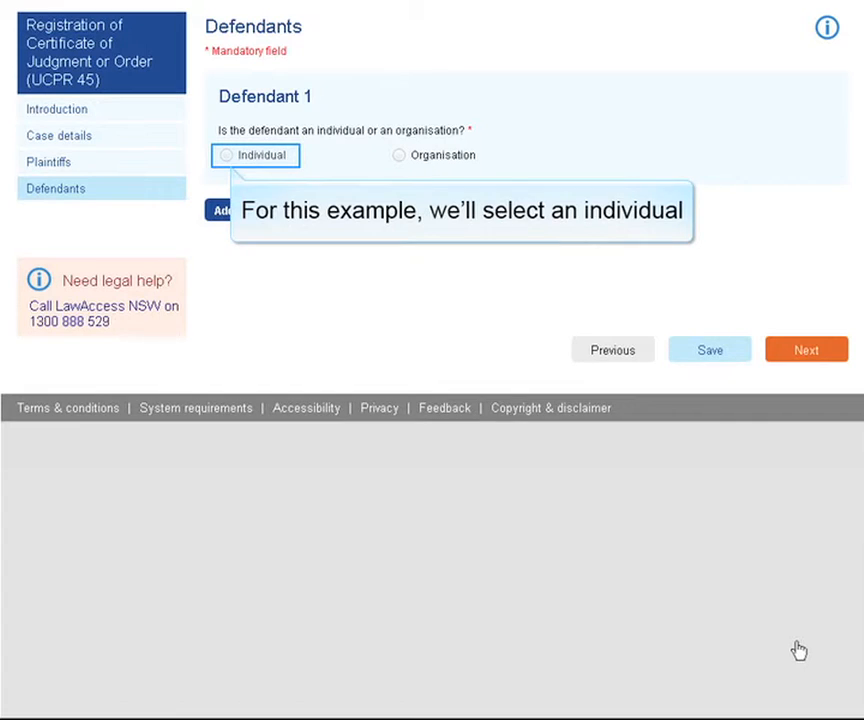
- Mark Defendant 1 as an individual and enter their given name and surname
{"action": "left_click", "coordinate": [229, 159]}
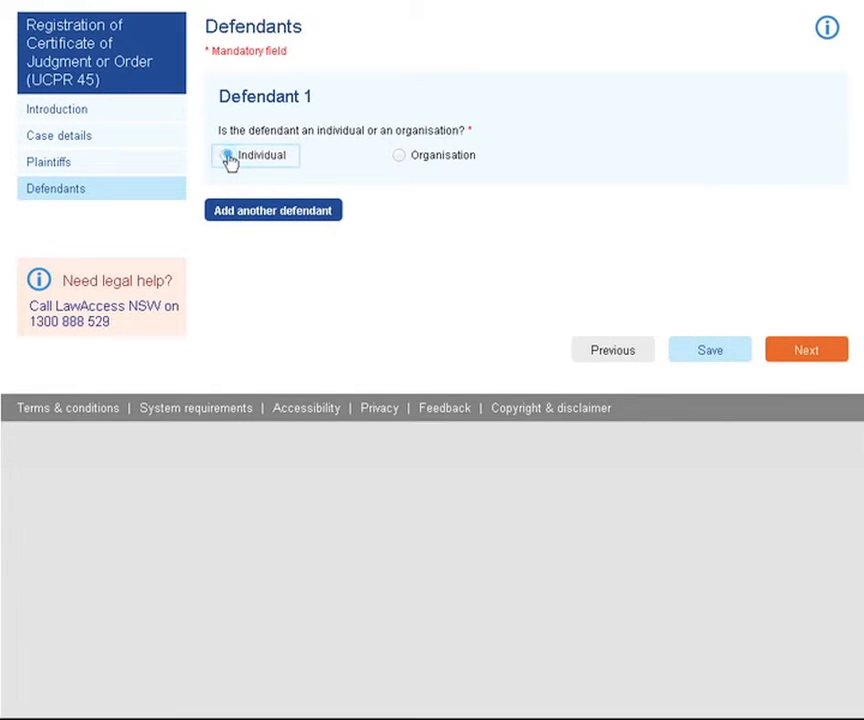
{"action": "left_click", "coordinate": [287, 199]}
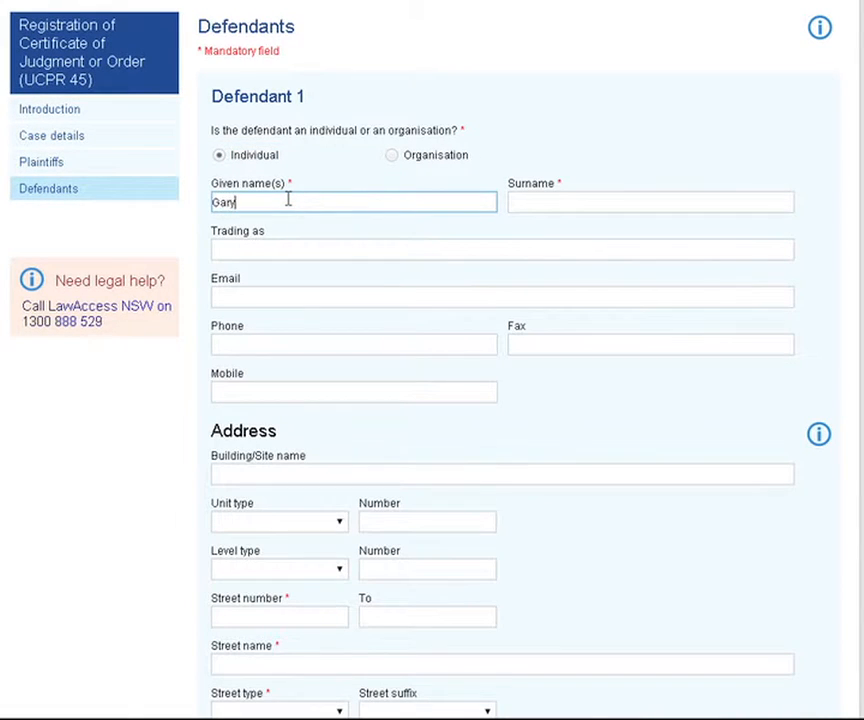
{"action": "left_click", "coordinate": [590, 199]}
- Fill in the defendant's street number, street name and Street type
{"action": "scroll", "coordinate": [721, 139], "scroll_direction": "down", "scroll_amount": 3}
{"action": "left_click", "coordinate": [255, 402]}
{"action": "left_click", "coordinate": [360, 452]}
{"action": "left_click", "coordinate": [336, 503]}
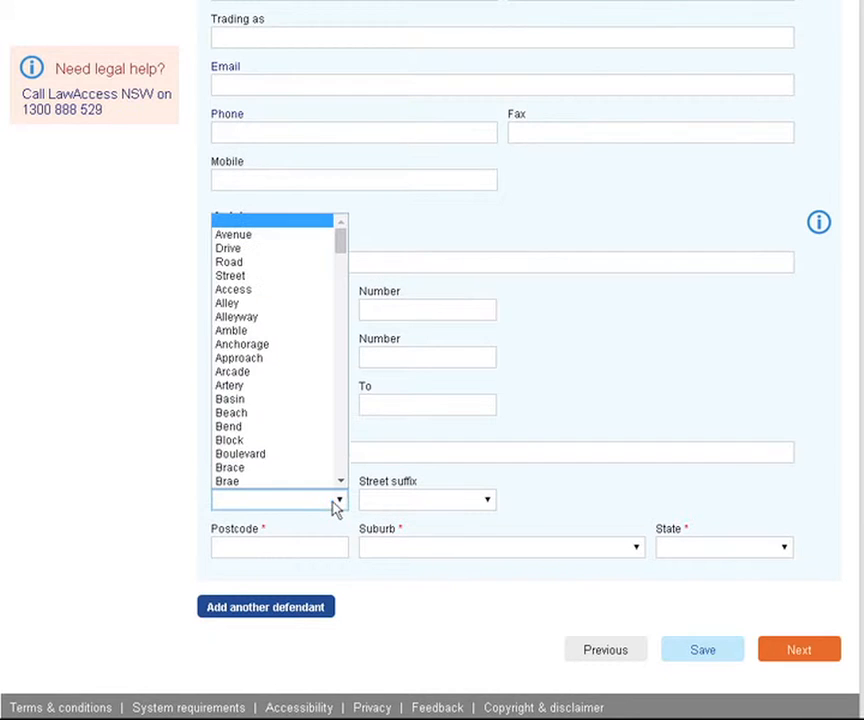
{"action": "left_click", "coordinate": [282, 280]}
- Set the defendant's postcode 2000 and suburb SYDNEY, then continue to supporting documents
{"action": "left_click", "coordinate": [284, 548]}
{"action": "type", "text": "2000"}
{"action": "left_click", "coordinate": [635, 549]}
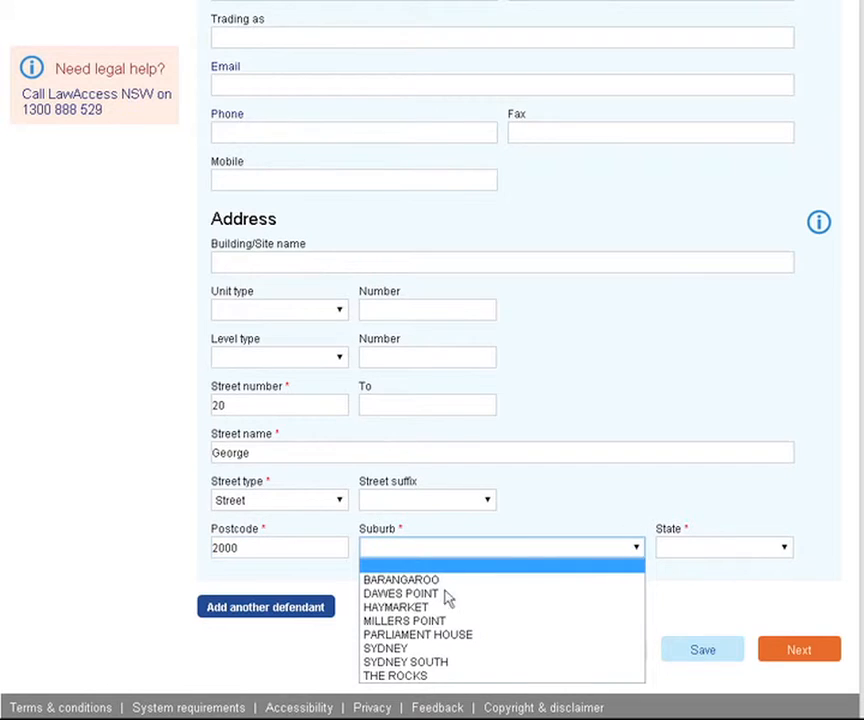
{"action": "left_click", "coordinate": [421, 648]}
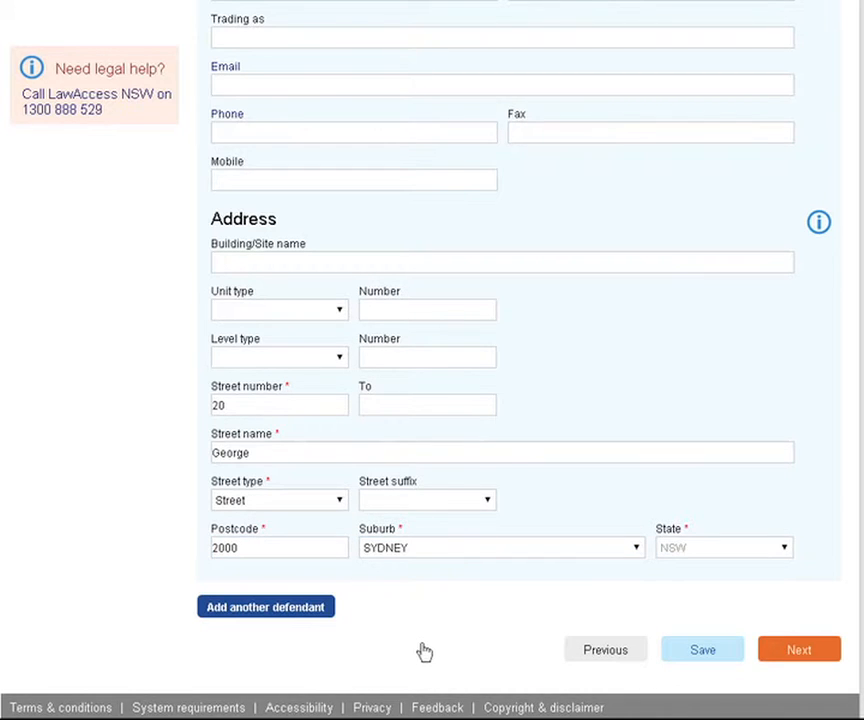
{"action": "key", "text": "Tab"}
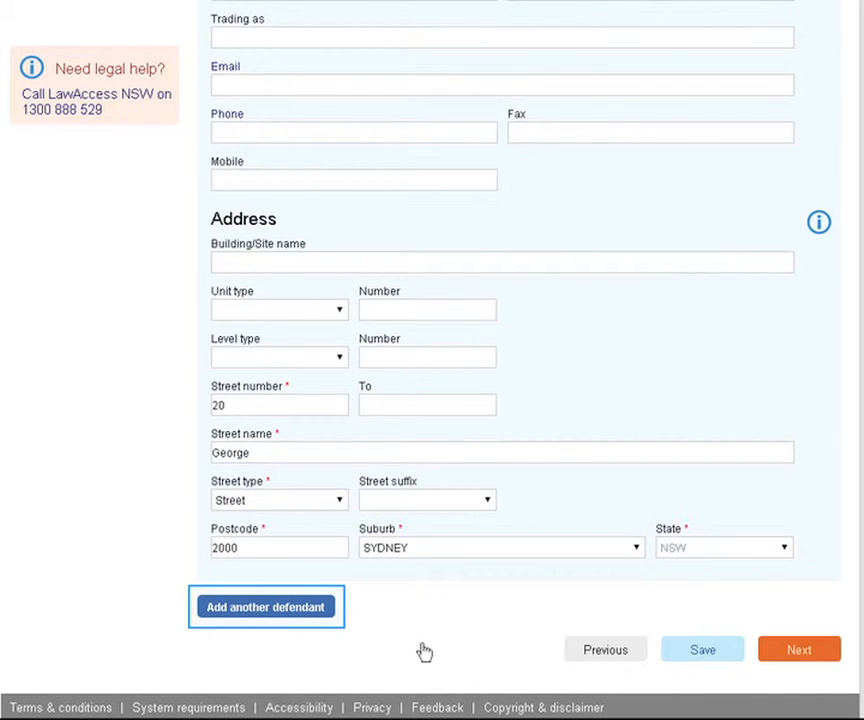
{"action": "key", "text": "Tab"}
{"action": "key", "text": "Tab"}
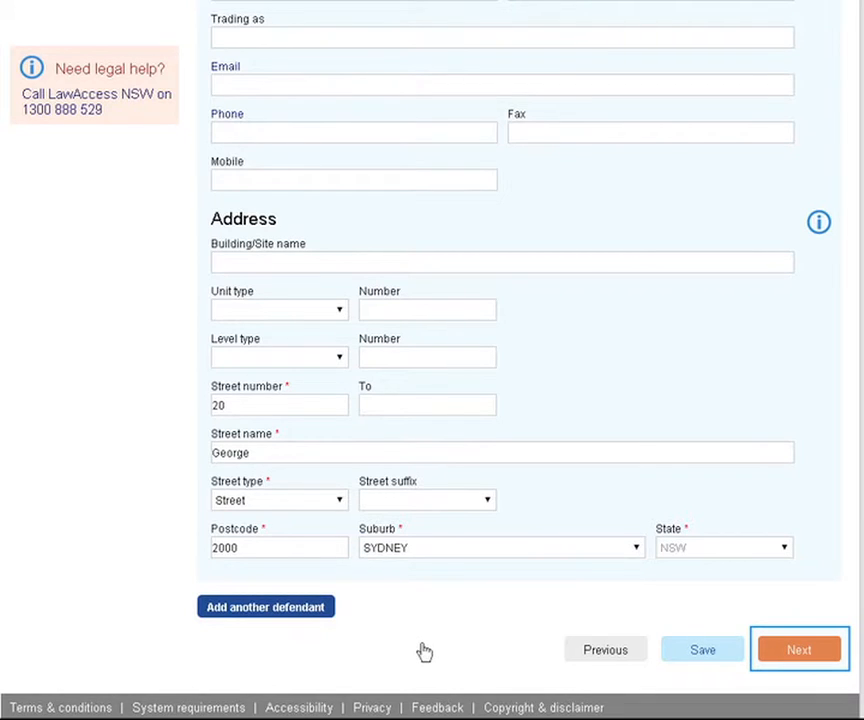
{"action": "left_click", "coordinate": [793, 651]}
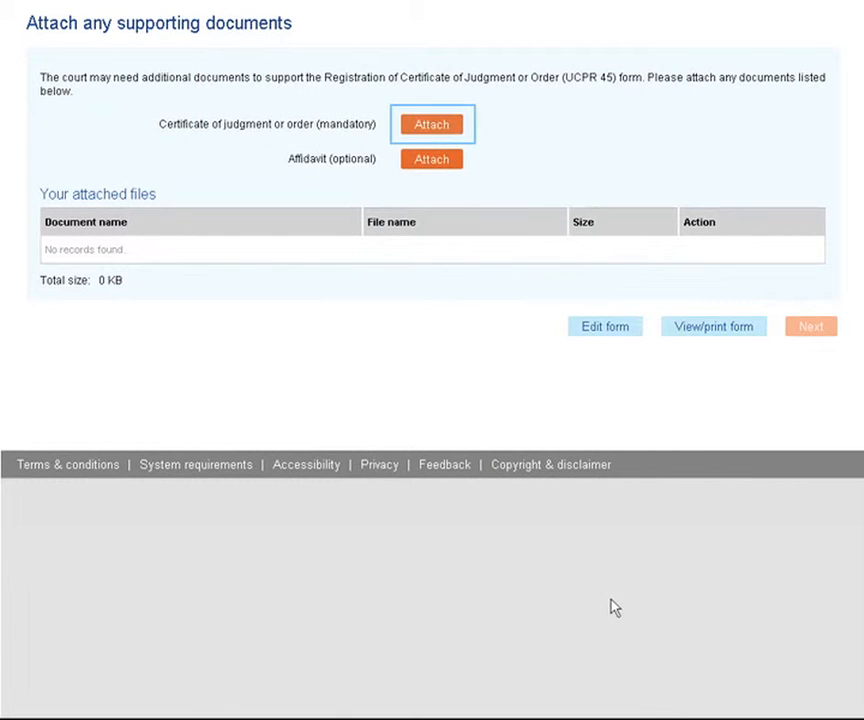
- Upload the certificate PDF under Certificate of judgment and finish the form for payment
{"action": "left_click", "coordinate": [440, 127]}
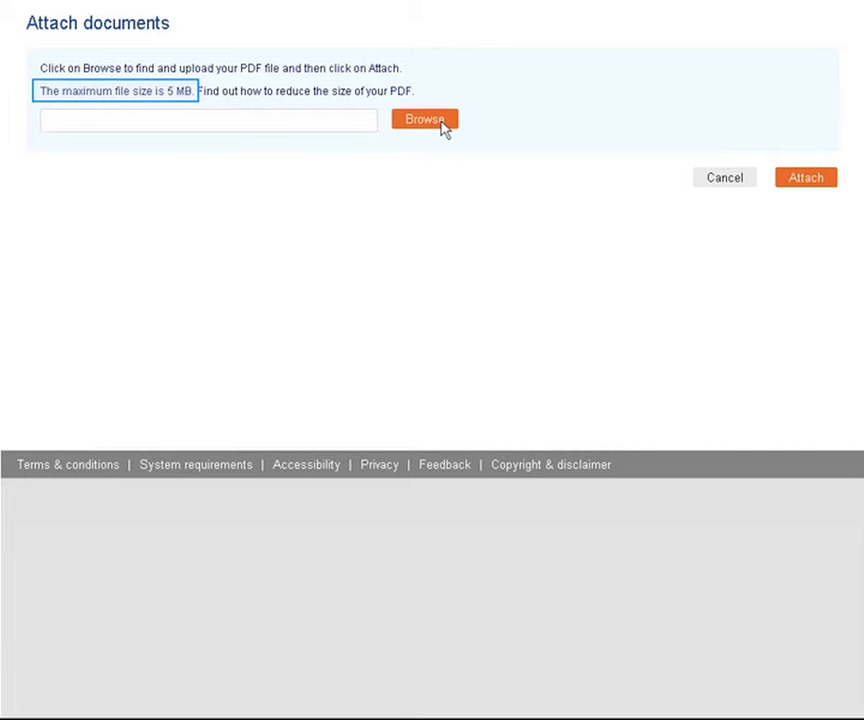
{"action": "left_click", "coordinate": [441, 124]}
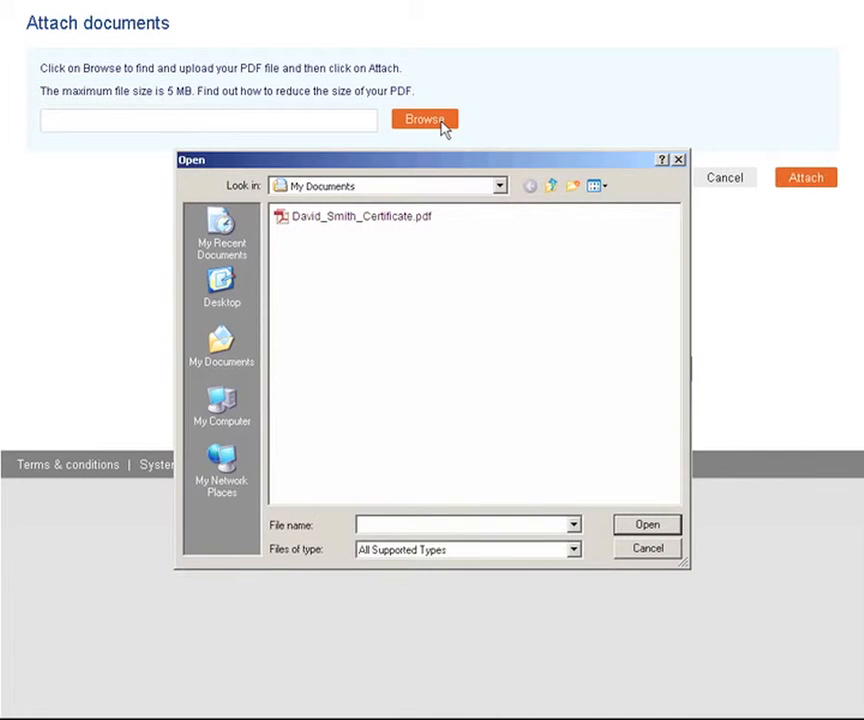
{"action": "double_click", "coordinate": [347, 219]}
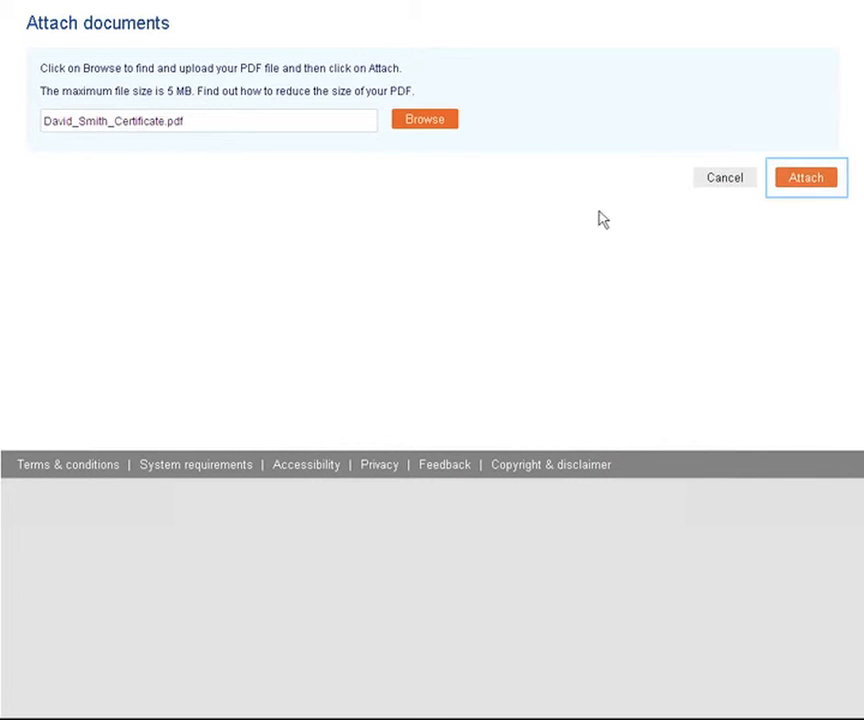
{"action": "left_click", "coordinate": [806, 177]}
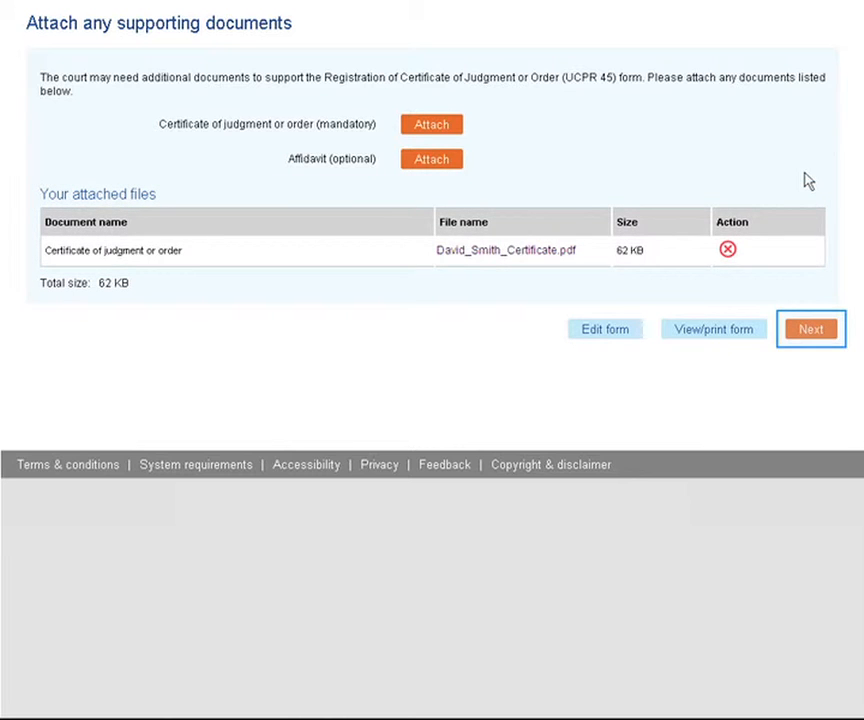
{"action": "left_click", "coordinate": [804, 330]}
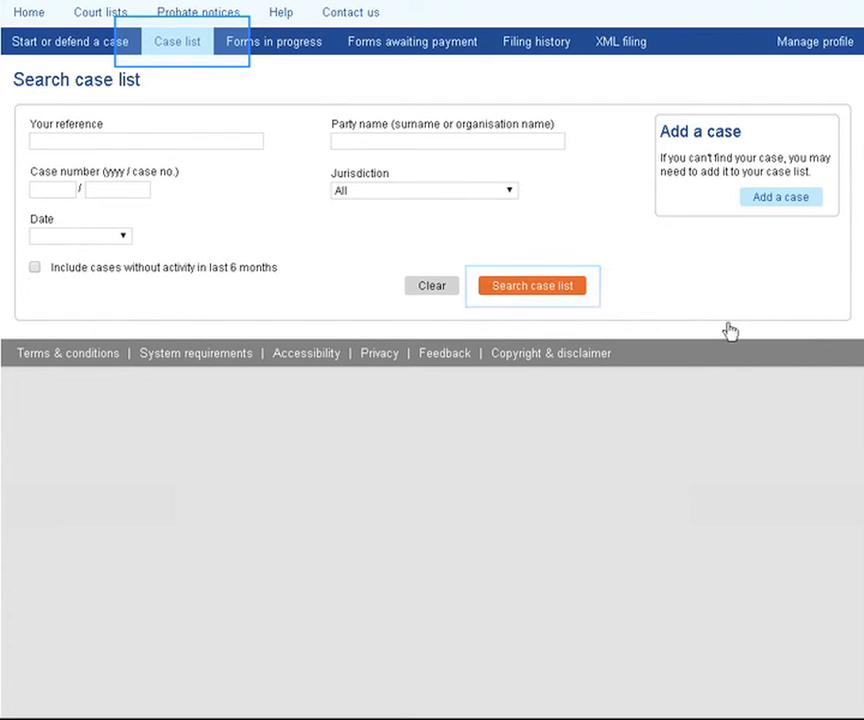
- Search the case list and open the registered case's information page
{"action": "left_click", "coordinate": [527, 290]}
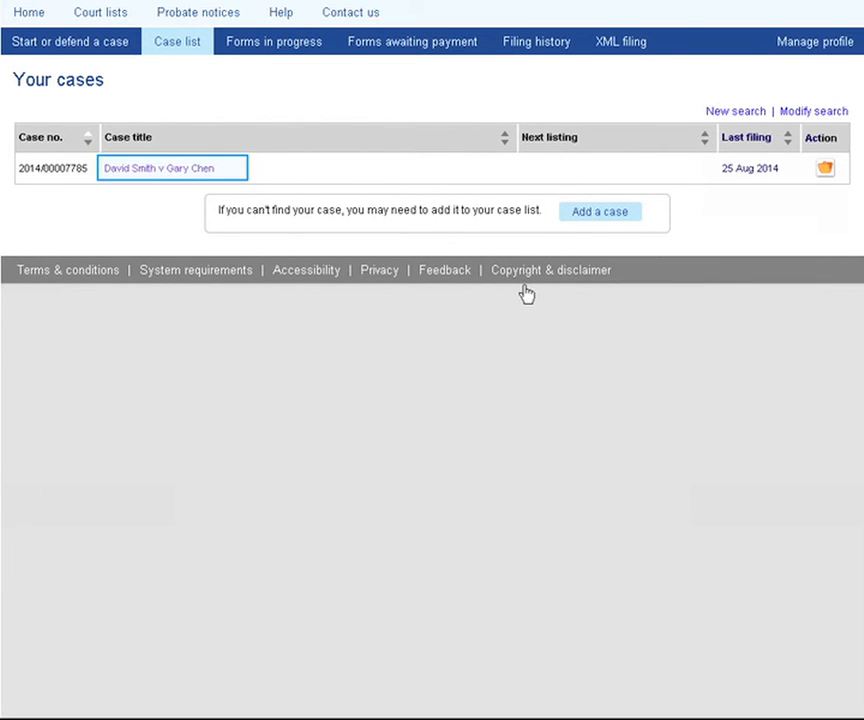
{"action": "left_click", "coordinate": [152, 169]}
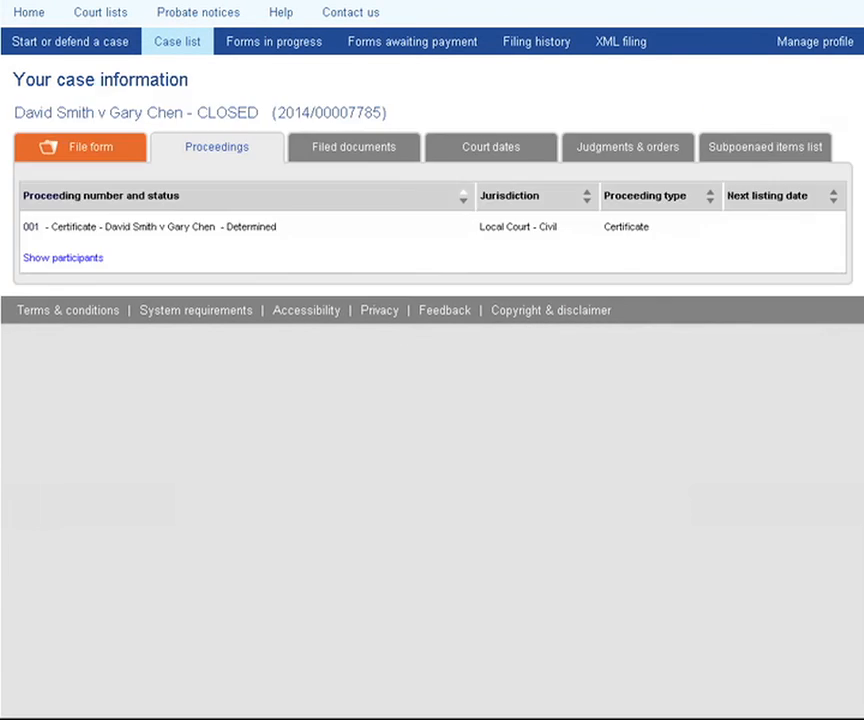